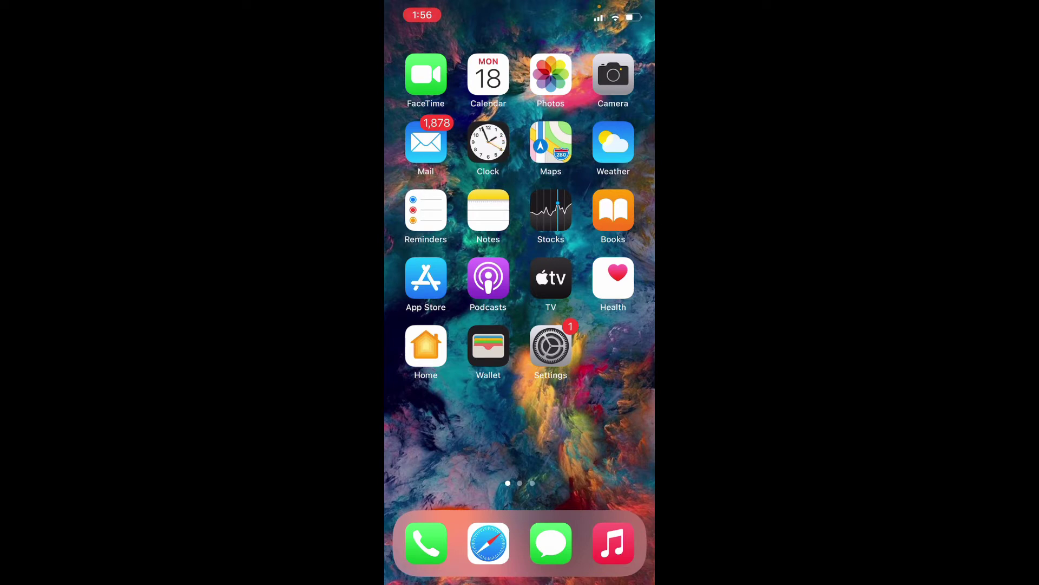
Step: Search the App Store for "google meet"
click(426, 278)
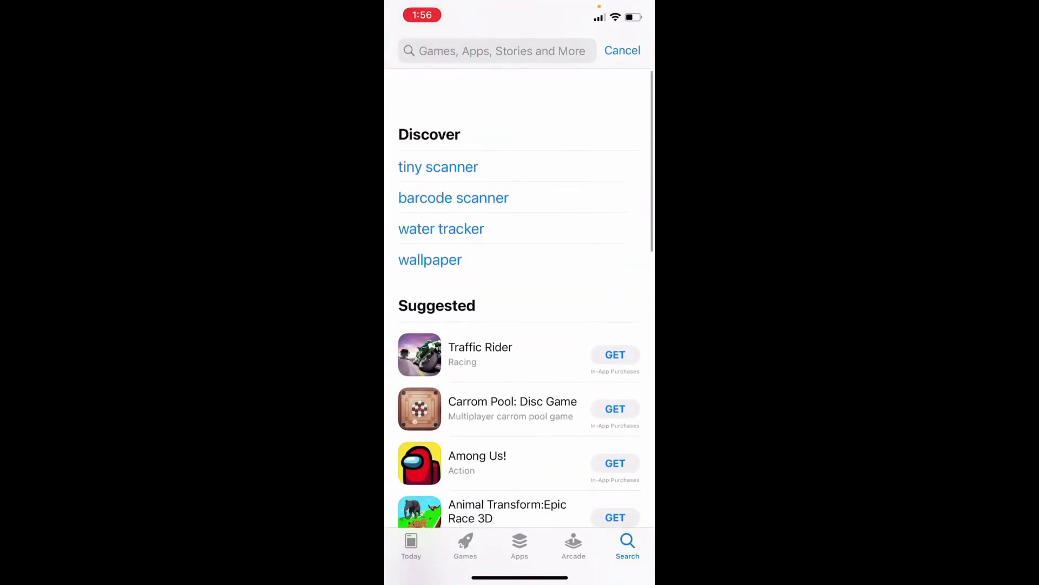
click(500, 51)
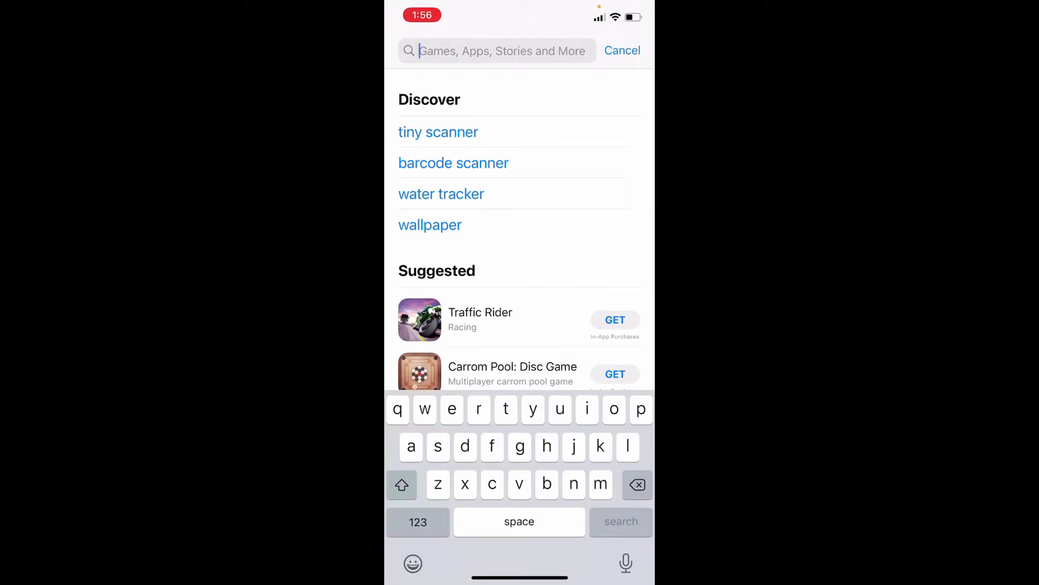
text(goo)
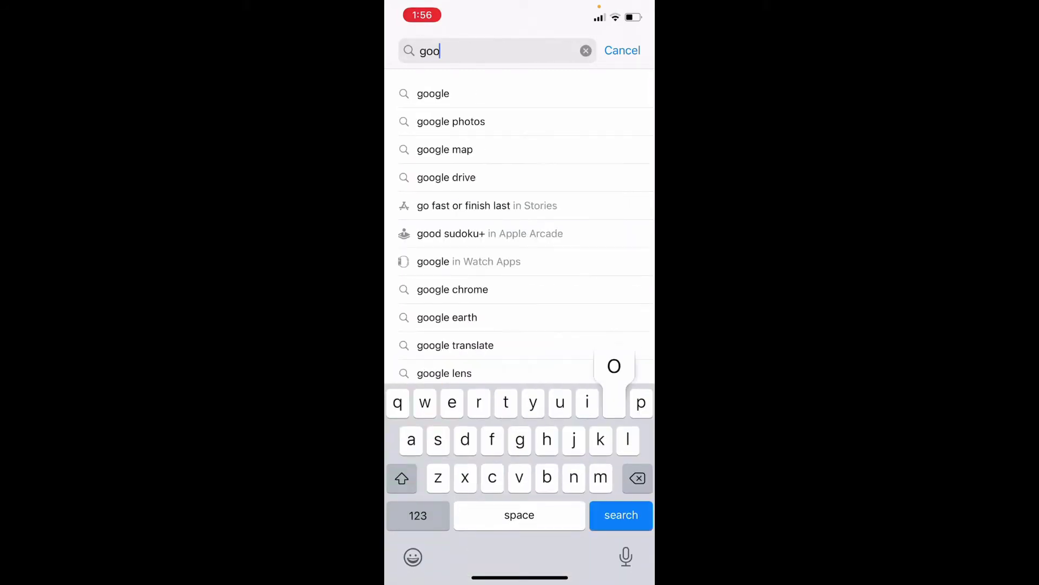
text(gle meet)
click(622, 516)
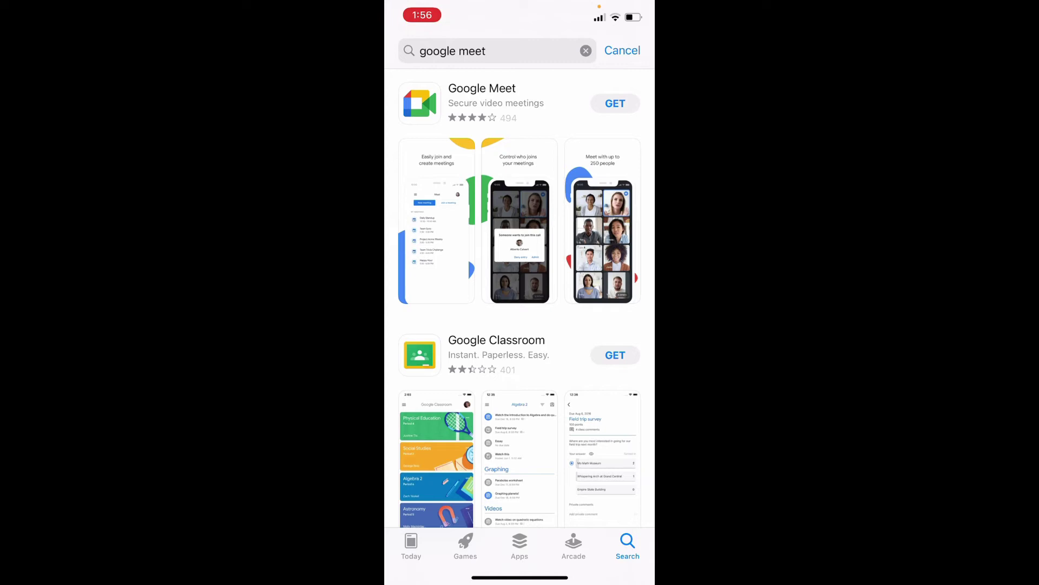
Step: Open the Google Meet result's product page, reopening it after going back once
click(481, 87)
drag(388, 292, 633, 293)
click(482, 87)
scroll(521, 324, down, 4)
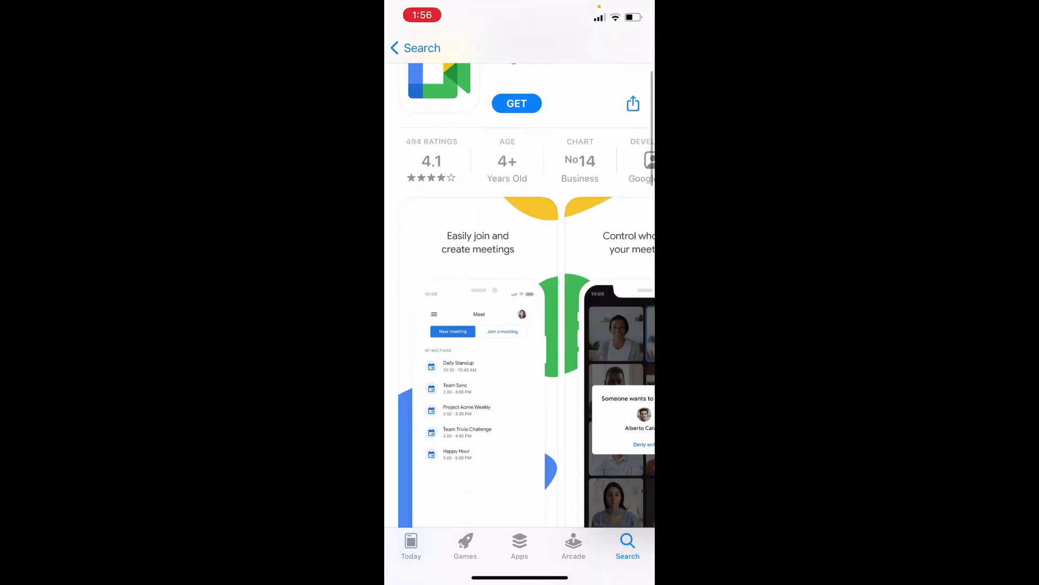
scroll(520, 325, down, 3)
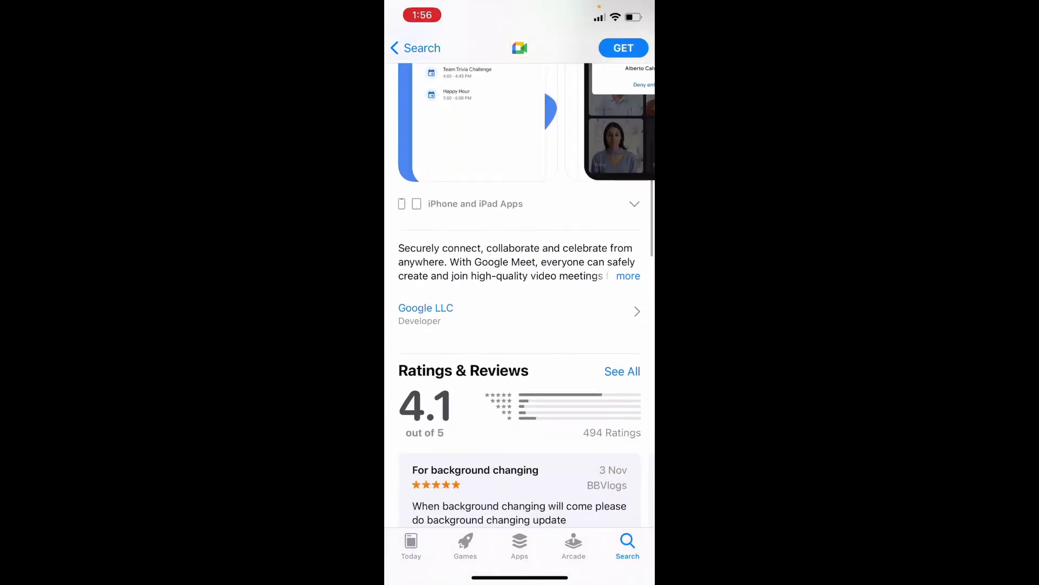
scroll(520, 325, up, 6)
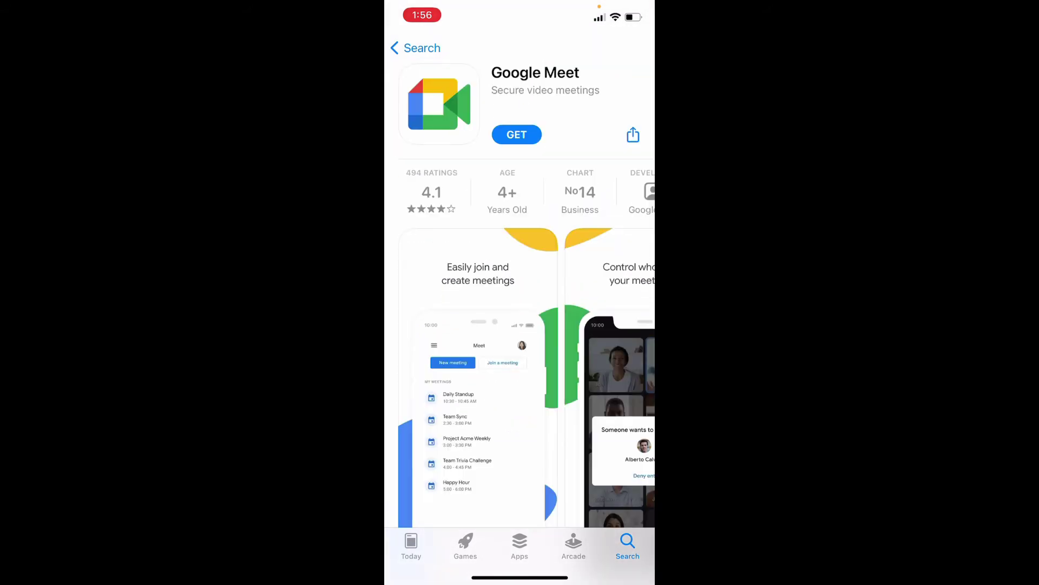
Step: Get Google Meet and wait until its button changes to OPEN
click(517, 135)
Step: Open Google Meet from its App Store page and allow microphone access
click(517, 134)
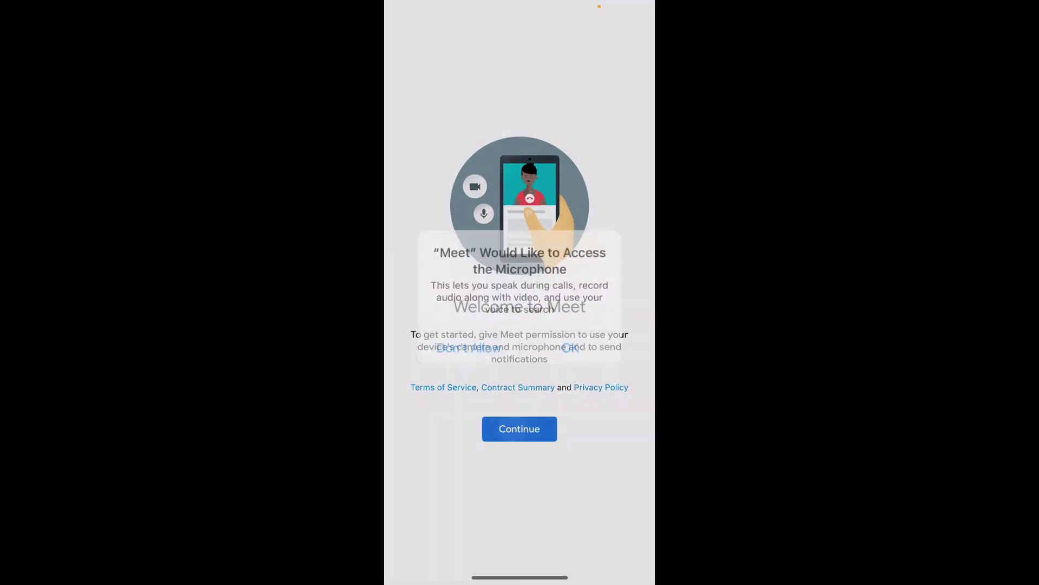
click(566, 343)
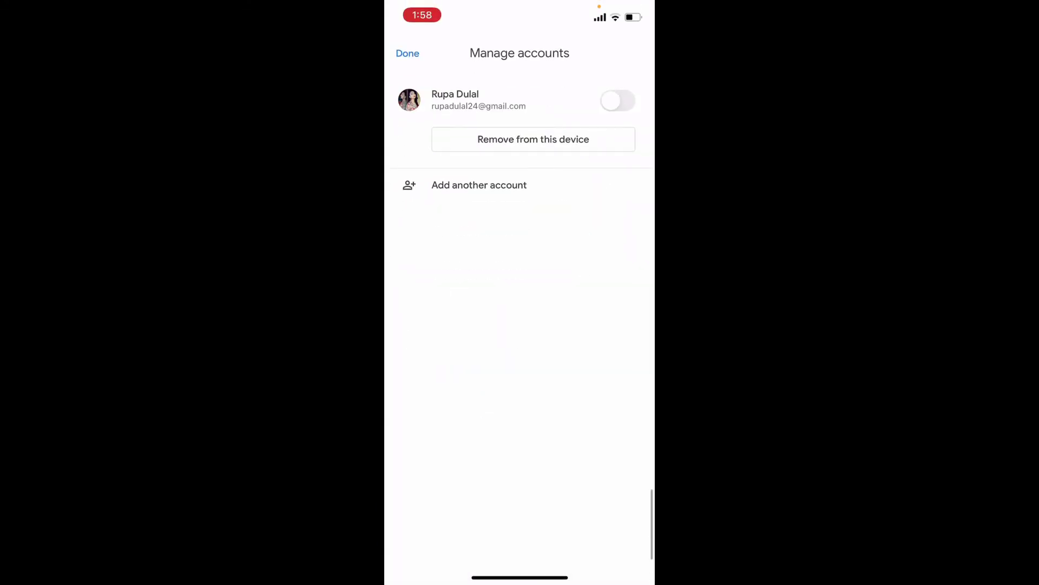